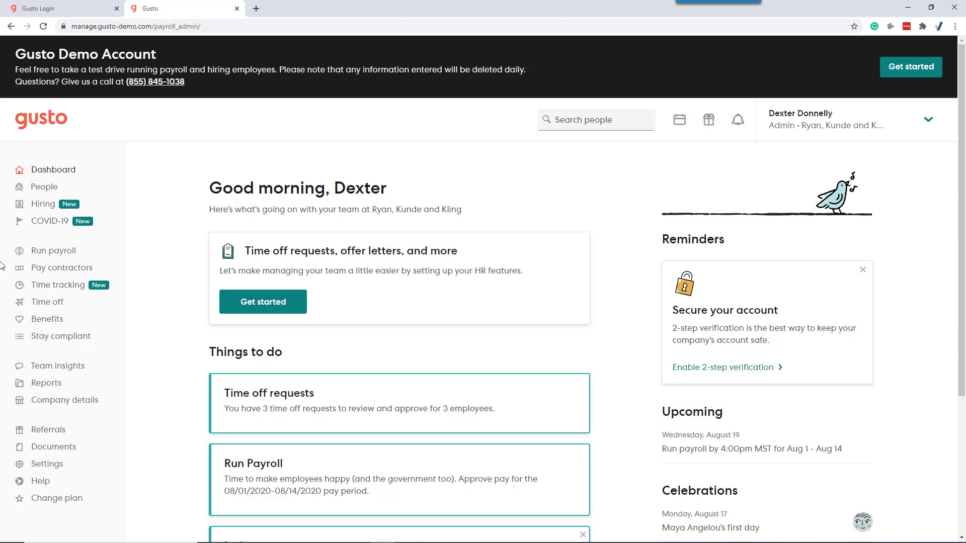
- Start the Aug 1–14 regular payroll and check the hourly employees' 0.0 regular hours
left_click(55, 251)
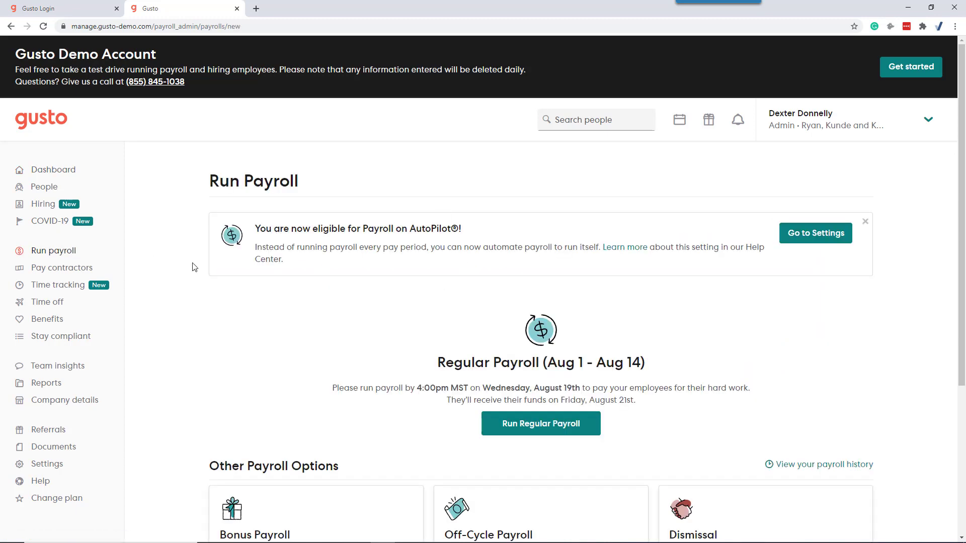
scroll(410, 330, "down", 3)
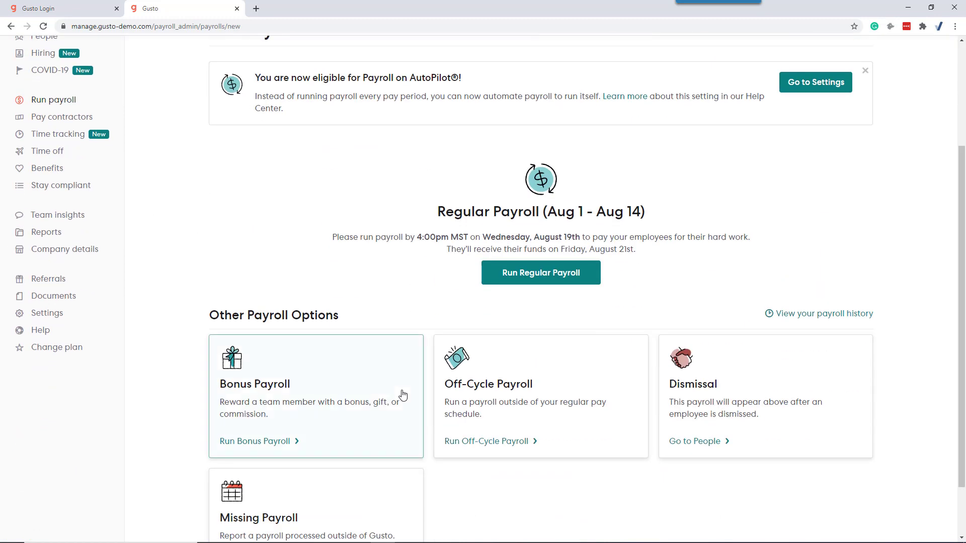
left_click(556, 280)
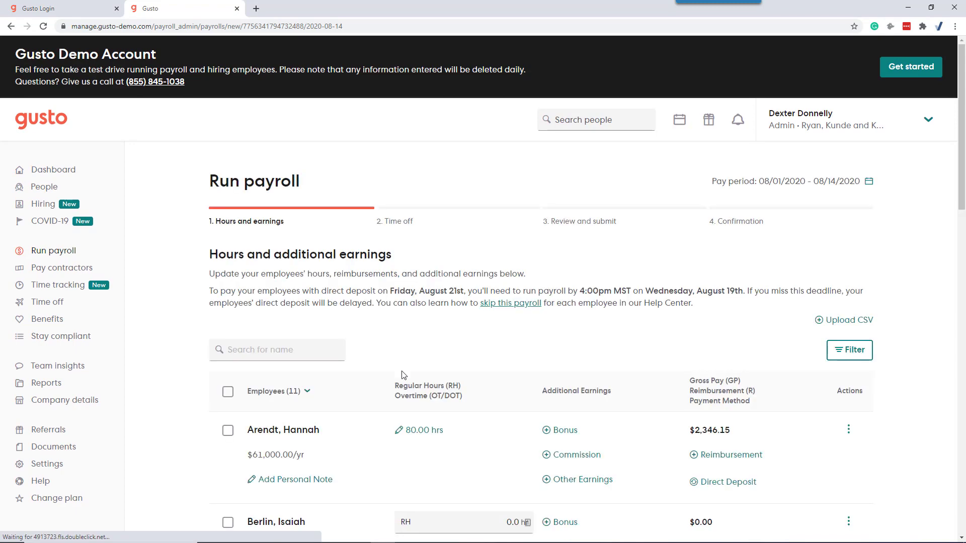
scroll(470, 403, "down", 4)
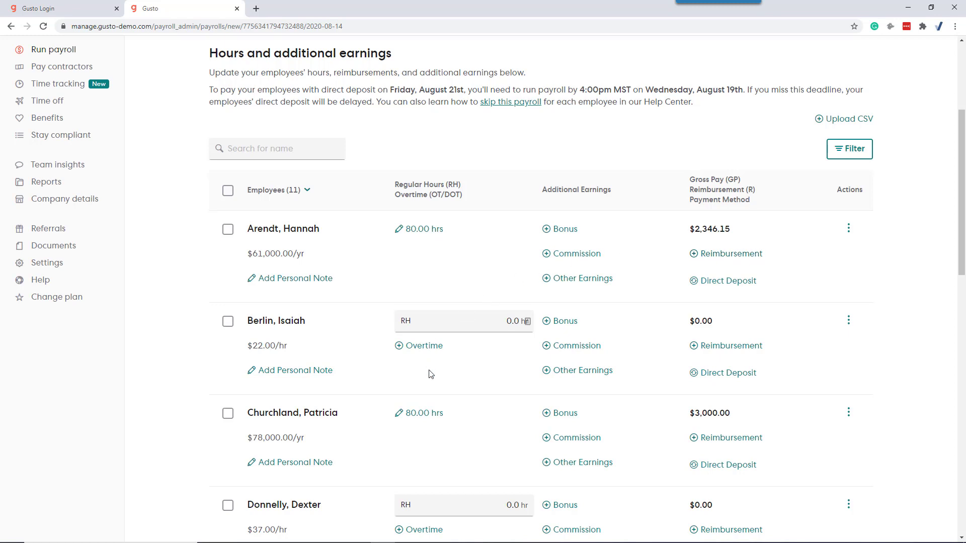
left_click(482, 325)
scroll(188, 342, "up", 2)
scroll(187, 342, "up", 2)
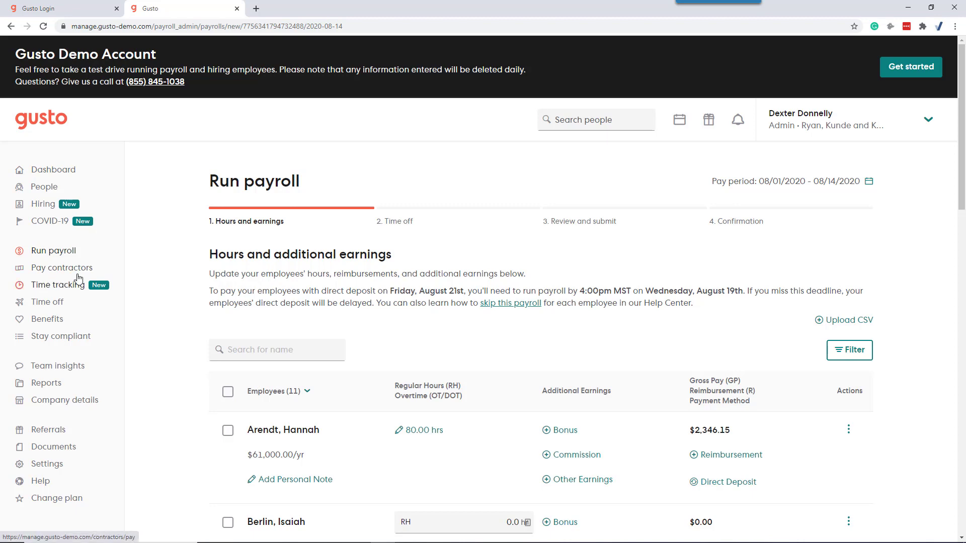
- Go from the Dashboard to Time tracking and review the team's Aug 1–14 hours
left_click(40, 172)
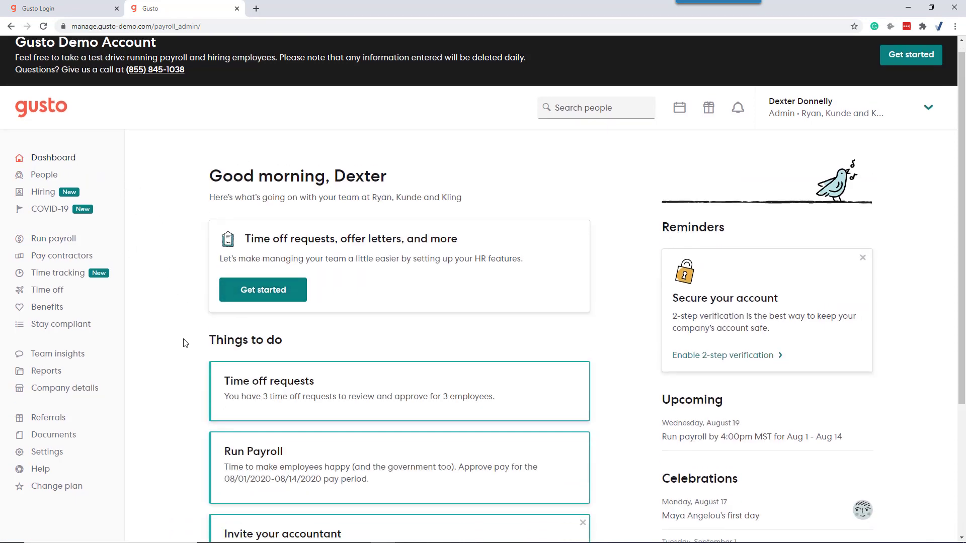
scroll(184, 342, "down", 3)
scroll(187, 306, "up", 3)
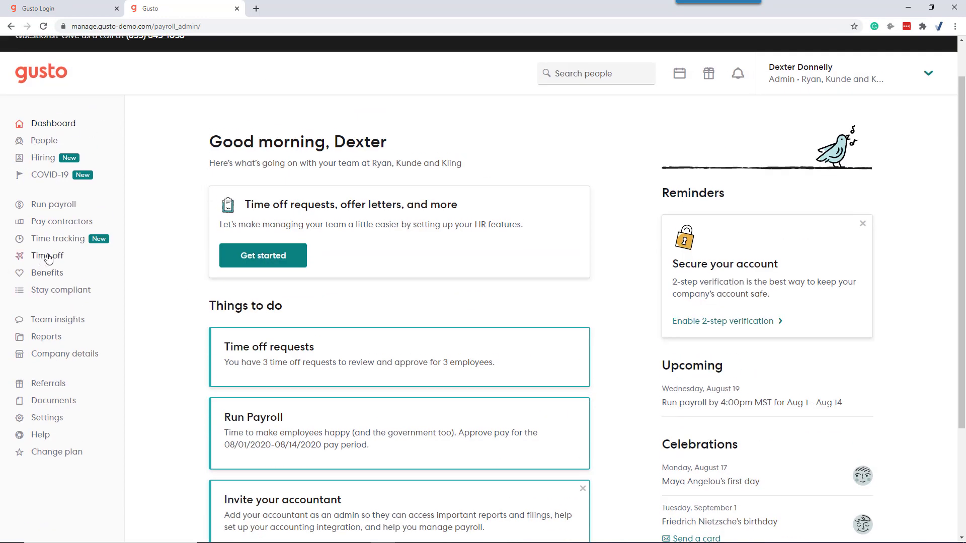
left_click(59, 239)
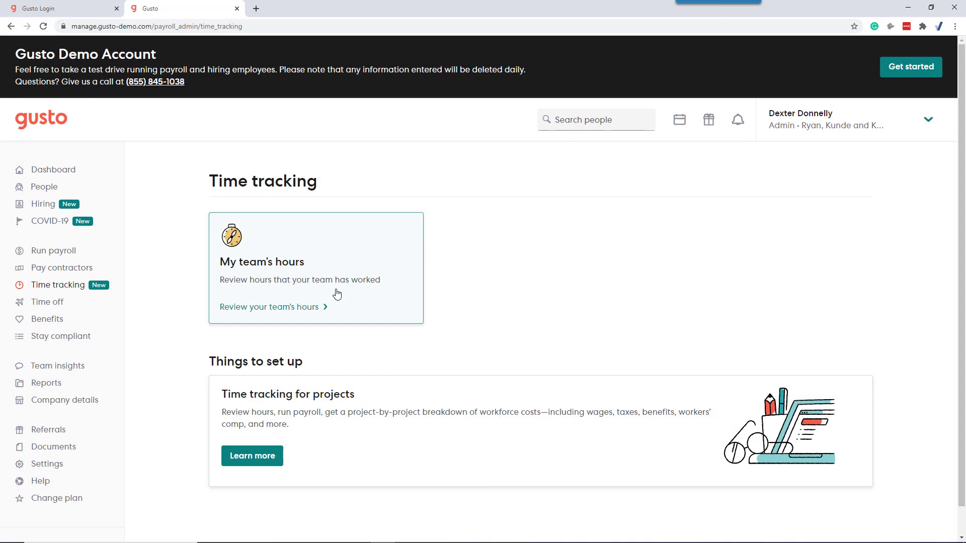
left_click(283, 308)
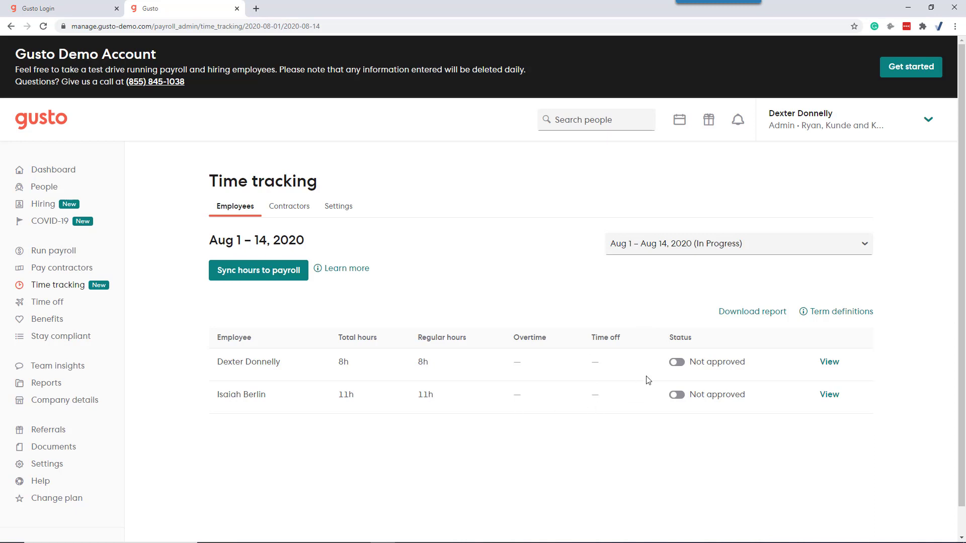
- Check the pay-period list, keeping Aug 1 – 14, 2020 as the selected period
left_click(857, 249)
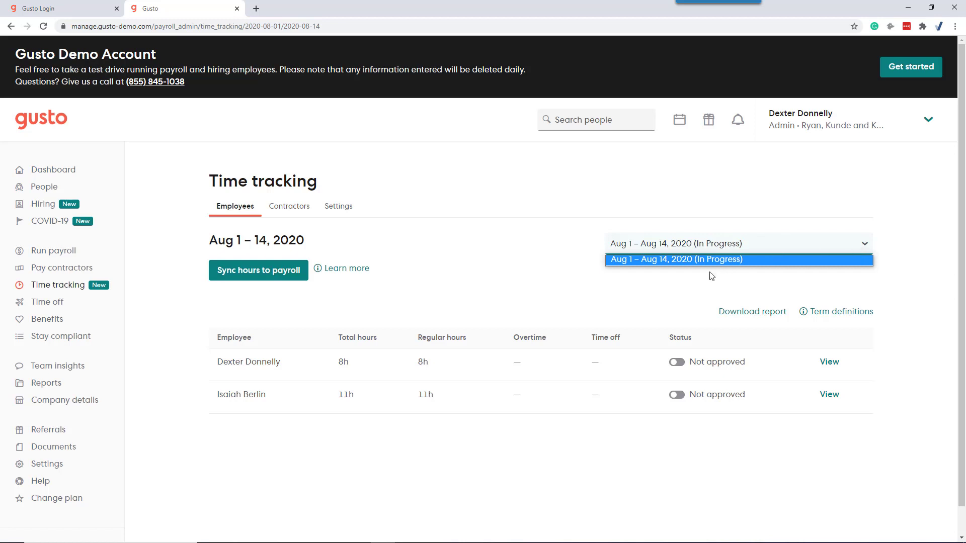
left_click(912, 267)
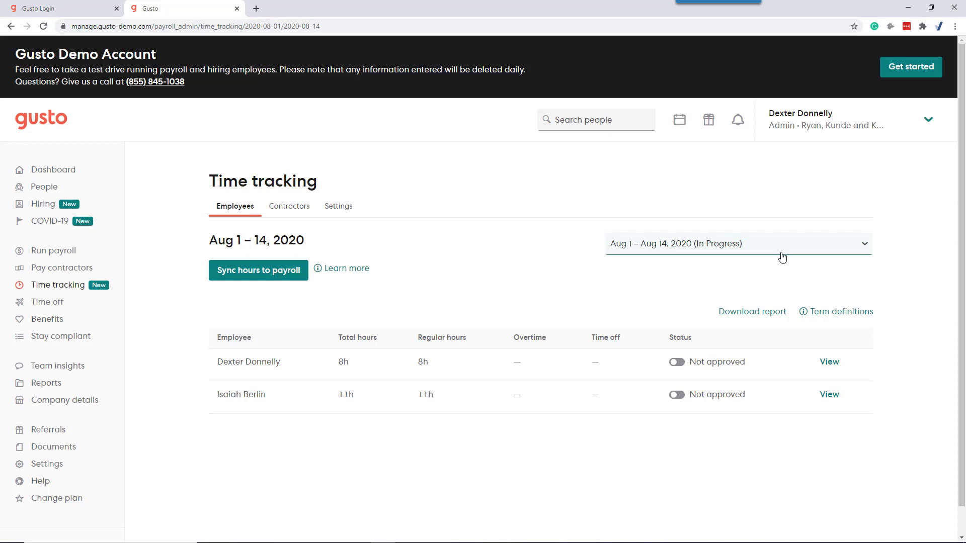
left_click(865, 244)
left_click(904, 246)
- Open the first employee's Aug 1–14 time sheet showing 8h on Mon, Aug 3
left_click(825, 363)
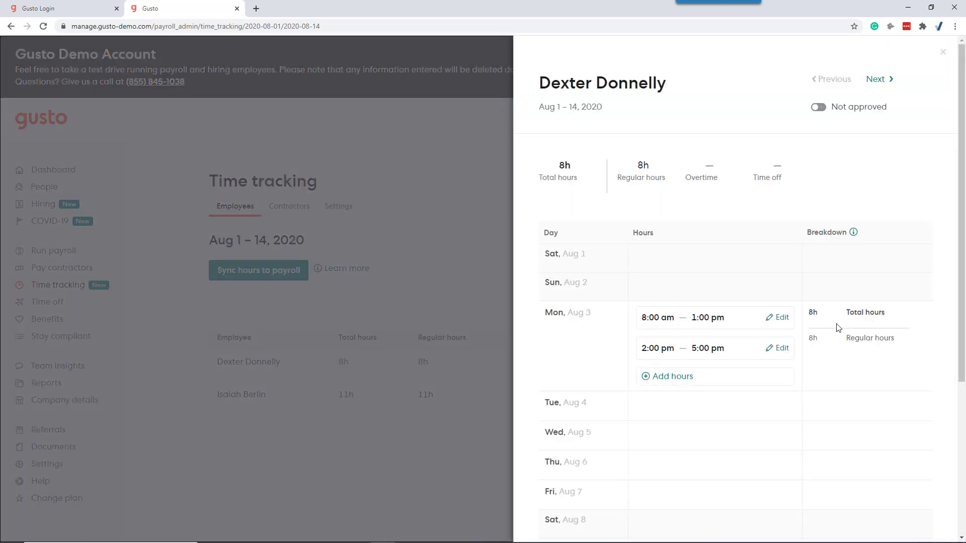
scroll(840, 361, "down", 5)
scroll(838, 362, "up", 5)
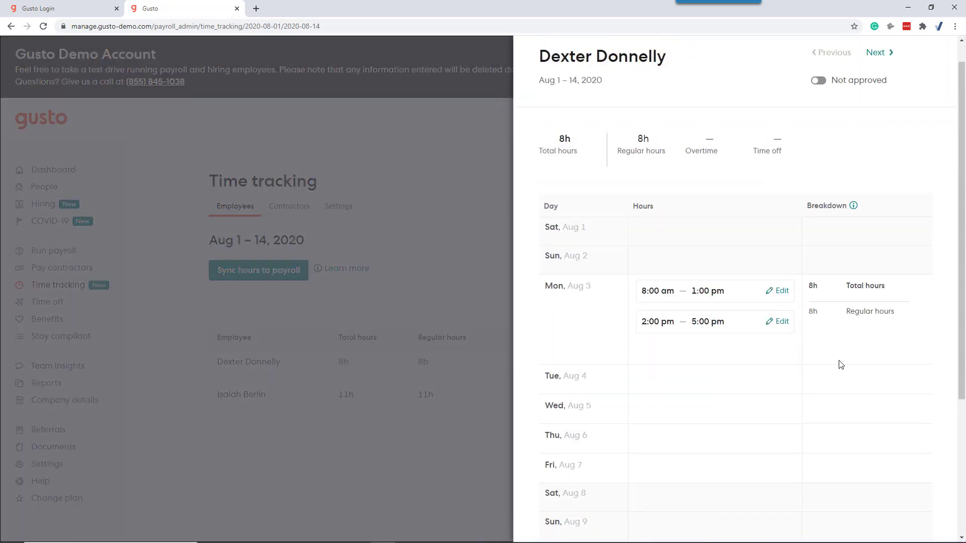
- Inspect the Aug 3 morning entry without changing it, then close the time sheet
left_click(778, 291)
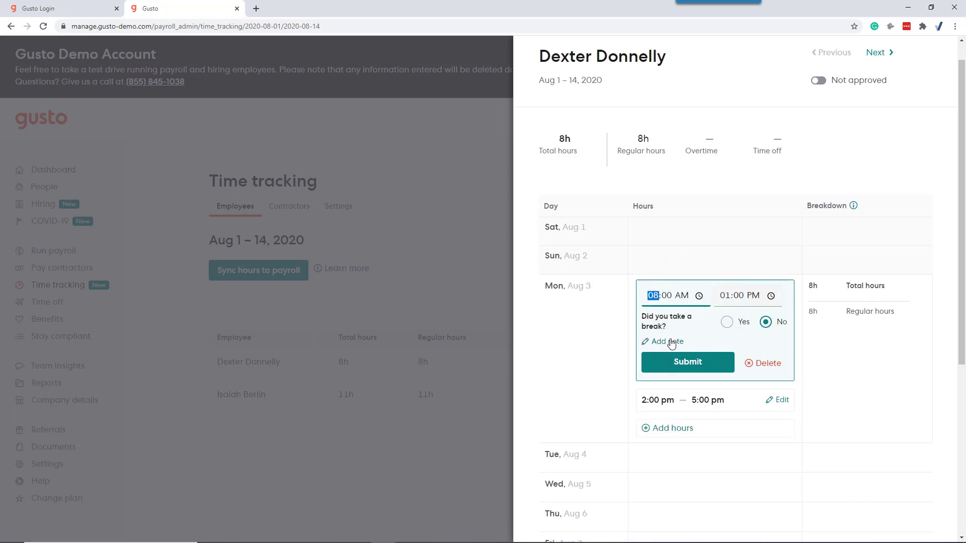
left_click(541, 352)
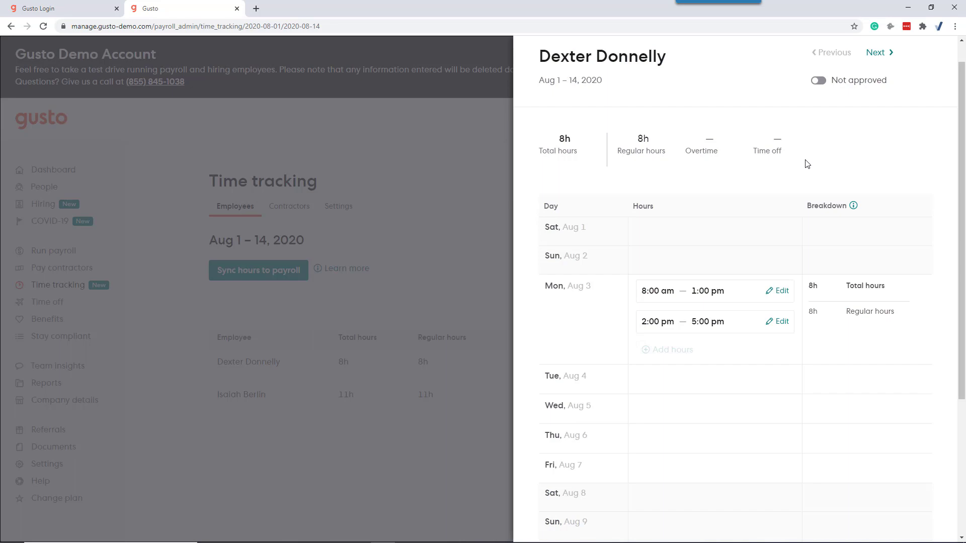
left_click(942, 53)
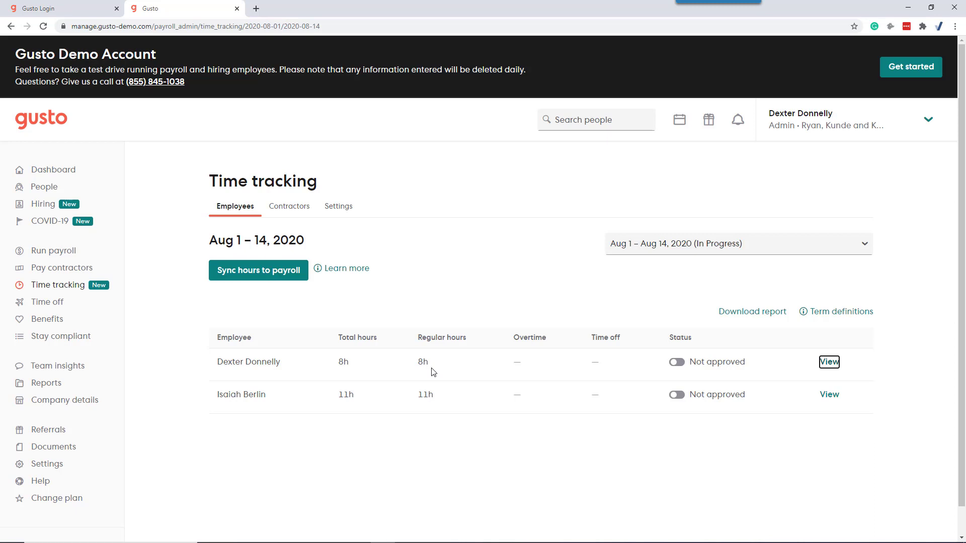
- Approve both employees' 8h and 11h and sync the hours to payroll
left_click(682, 364)
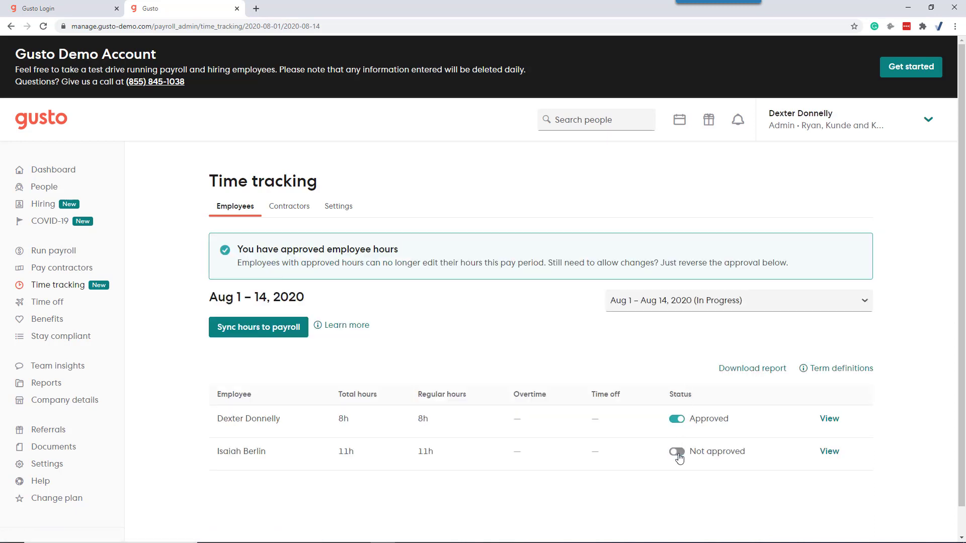
left_click(678, 452)
left_click(265, 324)
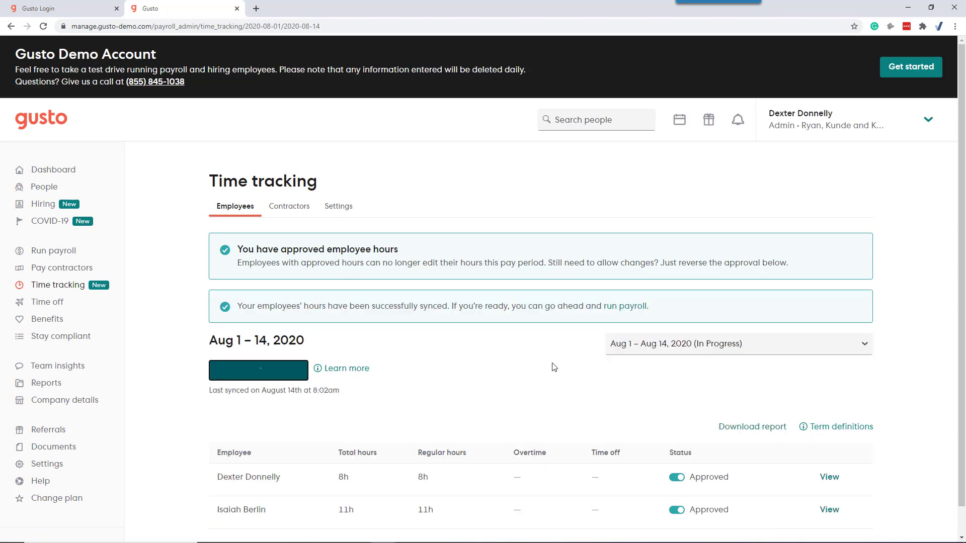
- Reopen the Aug 1–14 regular payroll and check the synced 11.0 and 8.0 regular hours
left_click(58, 253)
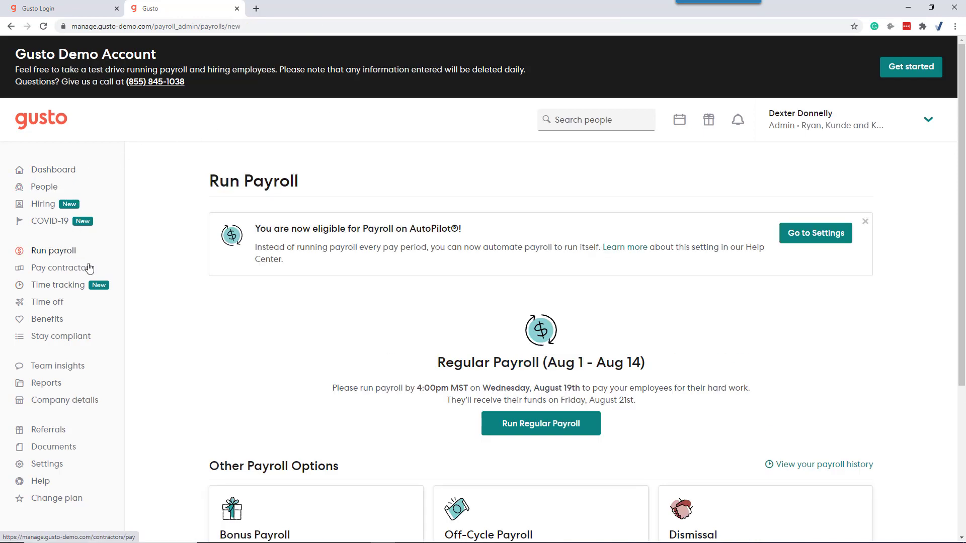
left_click(558, 424)
scroll(530, 433, "down", 7)
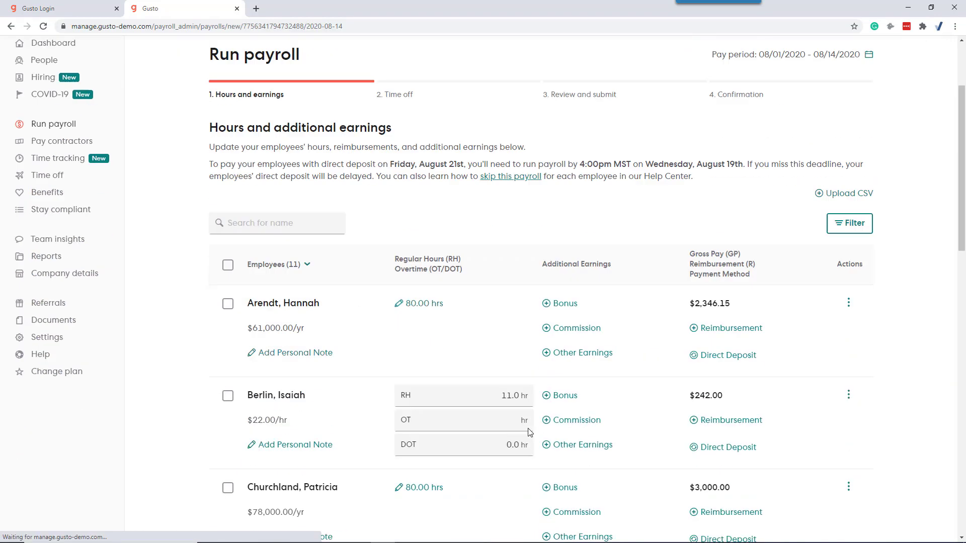
scroll(539, 367, "up", 4)
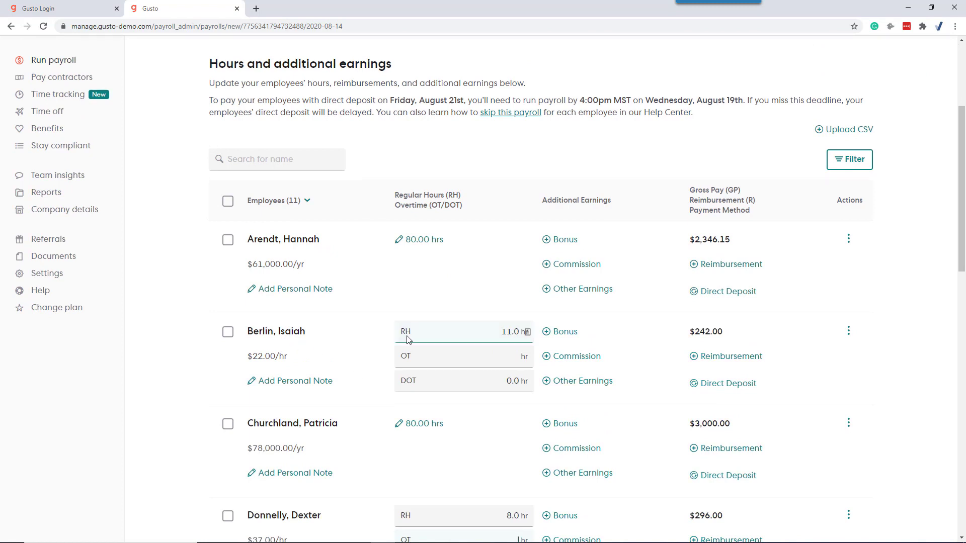
left_click(490, 332)
scroll(410, 348, "down", 4)
left_click(491, 333)
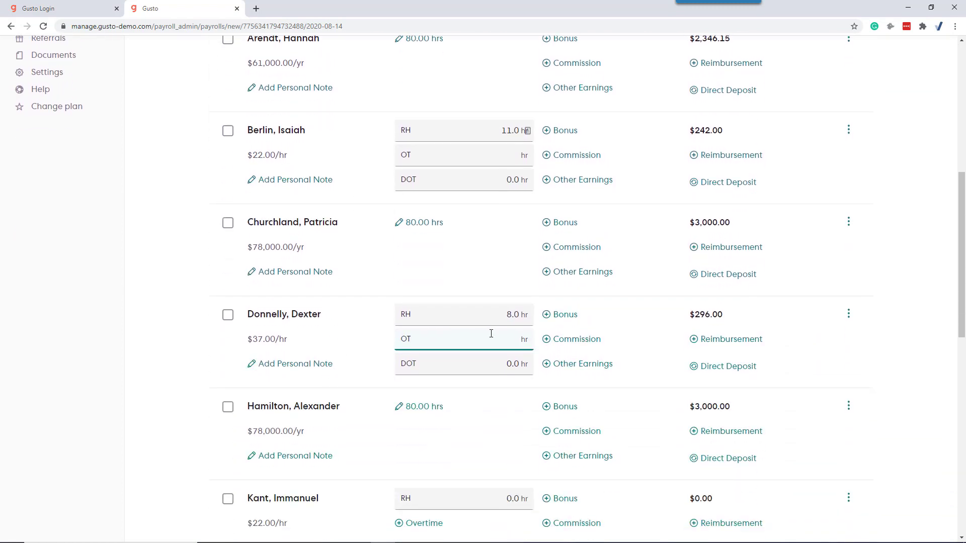
scroll(458, 322, "up", 3)
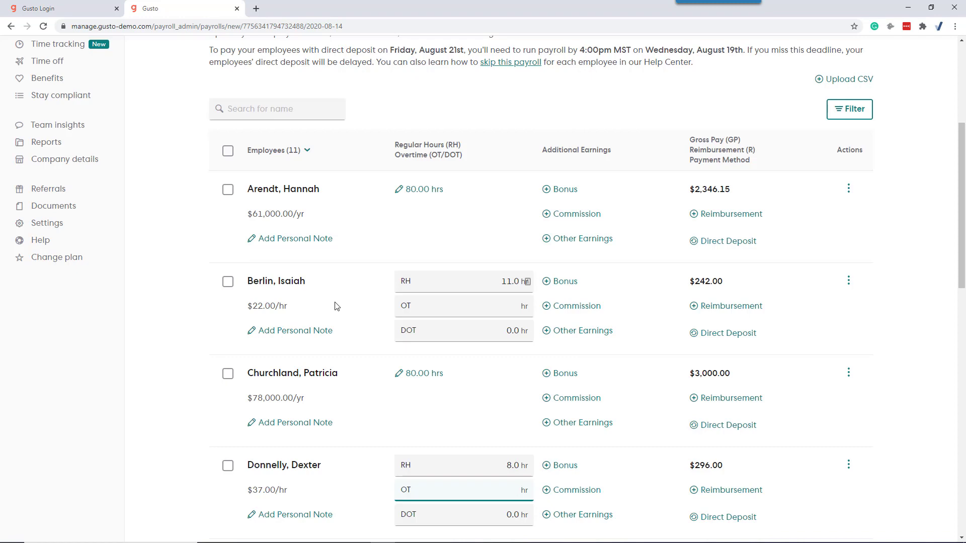
- Review the payroll hours list, leaving the 8-hour employee's overtime at 0.0 hr
scroll(337, 306, "down", 12)
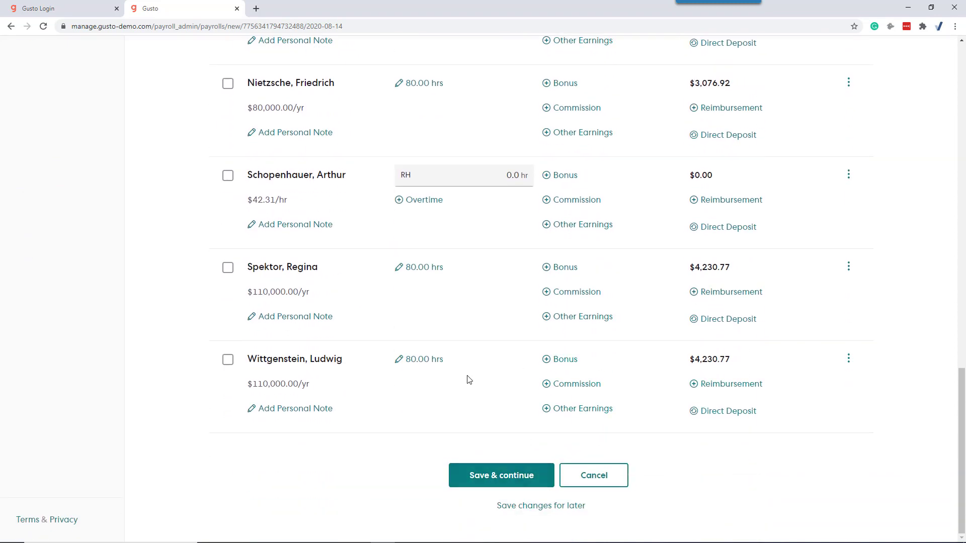
scroll(465, 379, "up", 10)
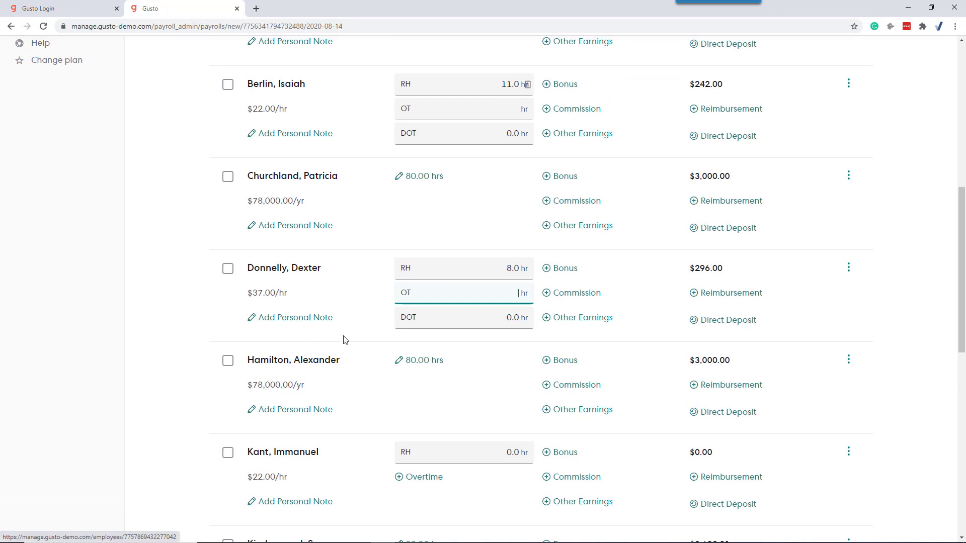
scroll(264, 330, "down", 4)
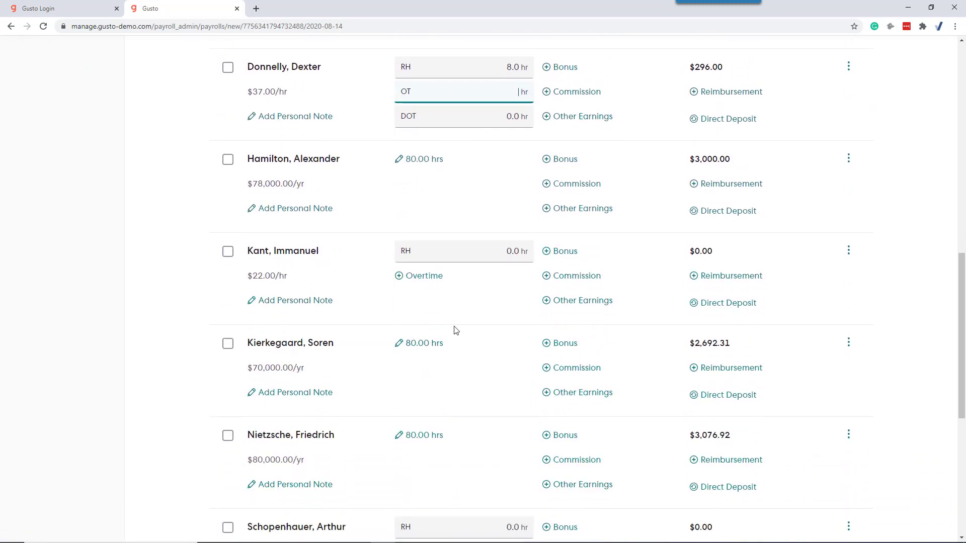
left_click(503, 253)
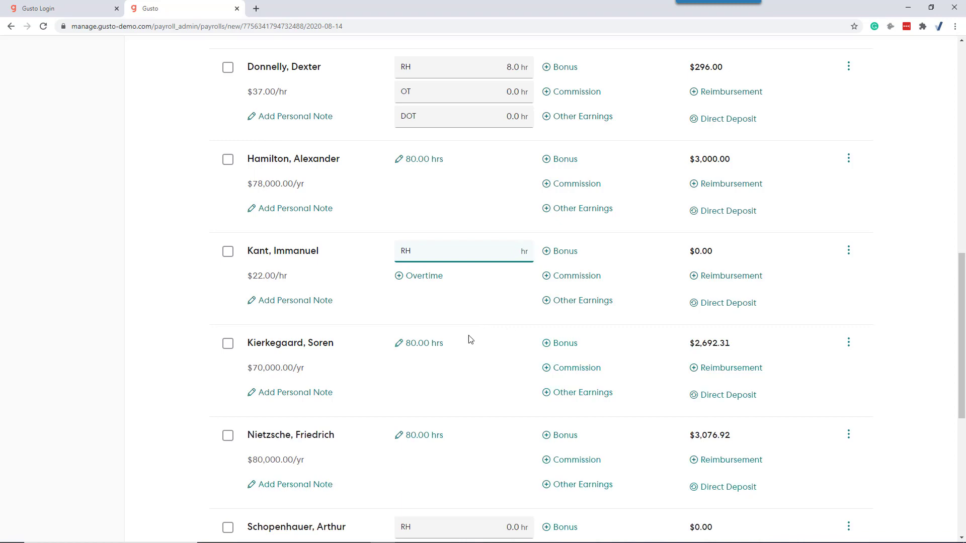
scroll(475, 421, "down", 3)
scroll(475, 425, "up", 10)
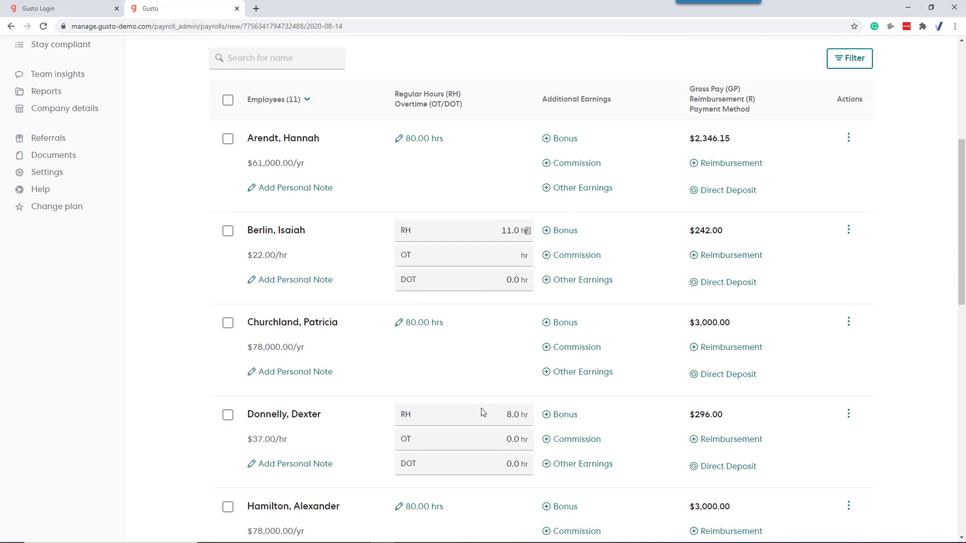